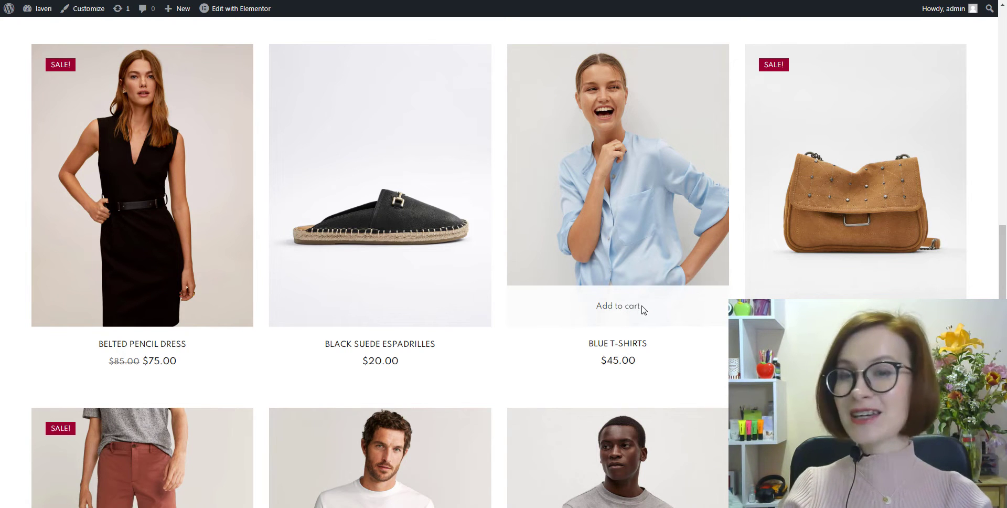
Open the Blue T-Shirts product page and expand its Description and two customer reviews
click(613, 342)
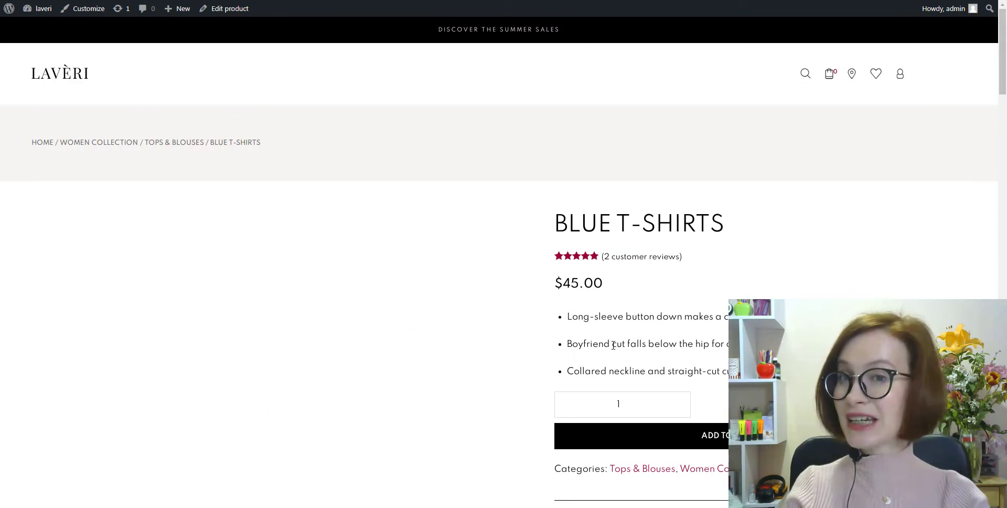
scroll(907, 297, down, 3)
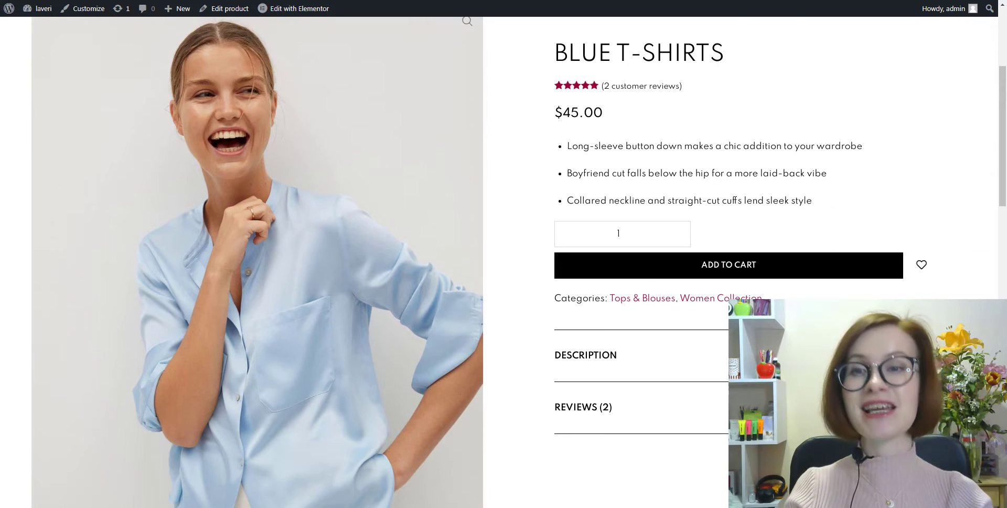
click(913, 355)
scroll(913, 315, down, 2)
click(915, 423)
scroll(915, 424, down, 9)
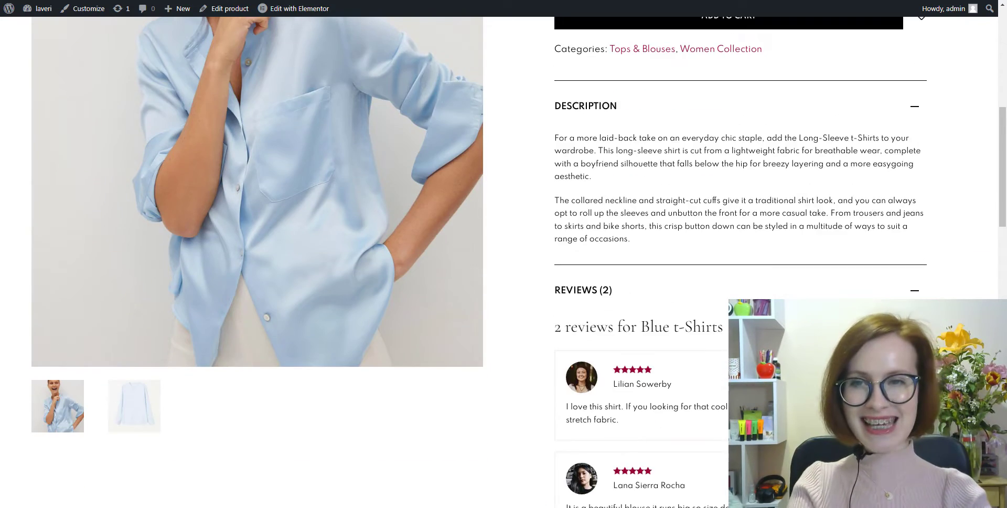
scroll(915, 423, up, 7)
scroll(722, 289, up, 6)
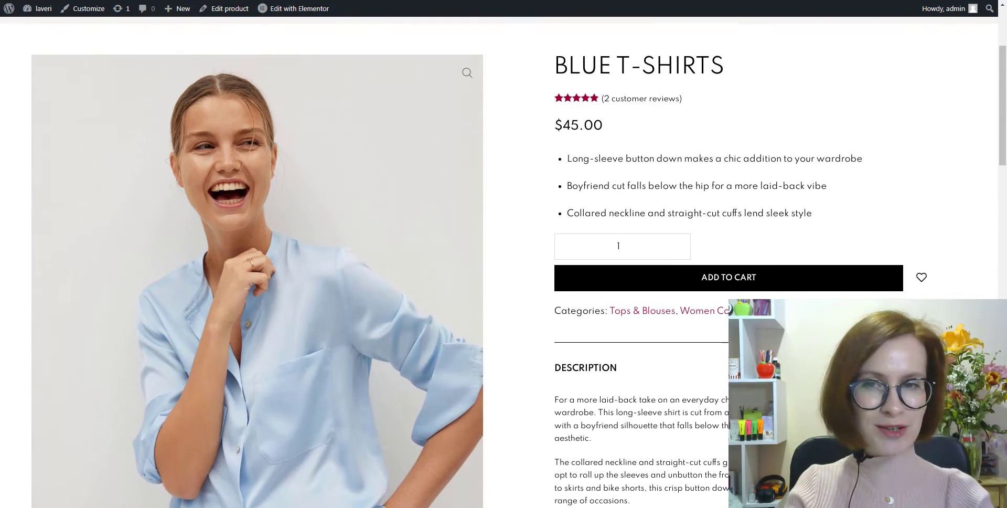
Add the $45.00 Blue T-Shirts to the cart and view the cart page
click(722, 278)
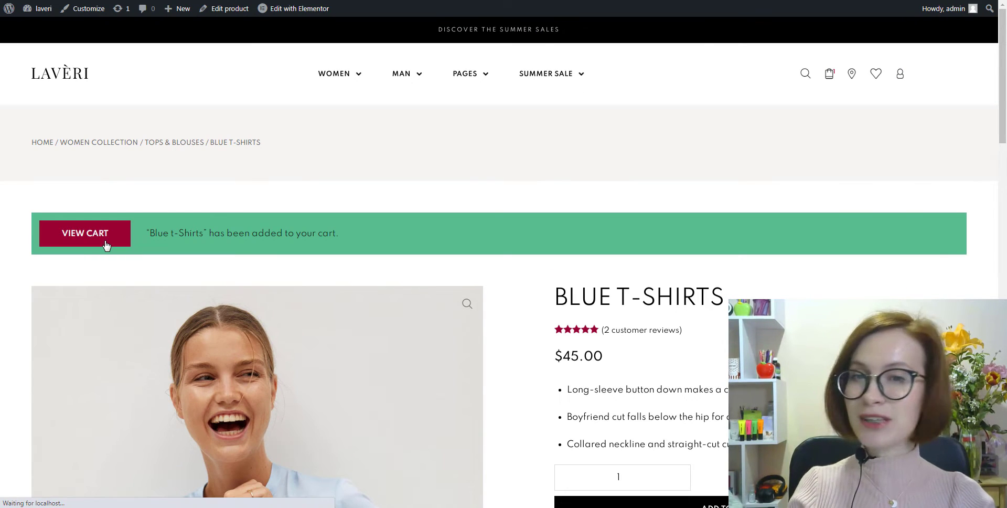
click(85, 233)
scroll(105, 244, down, 2)
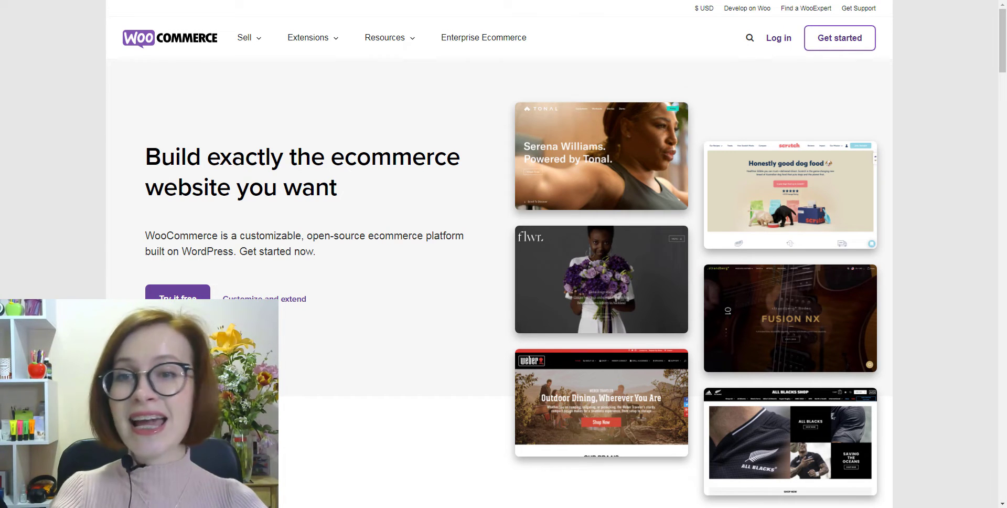
scroll(414, 216, down, 10)
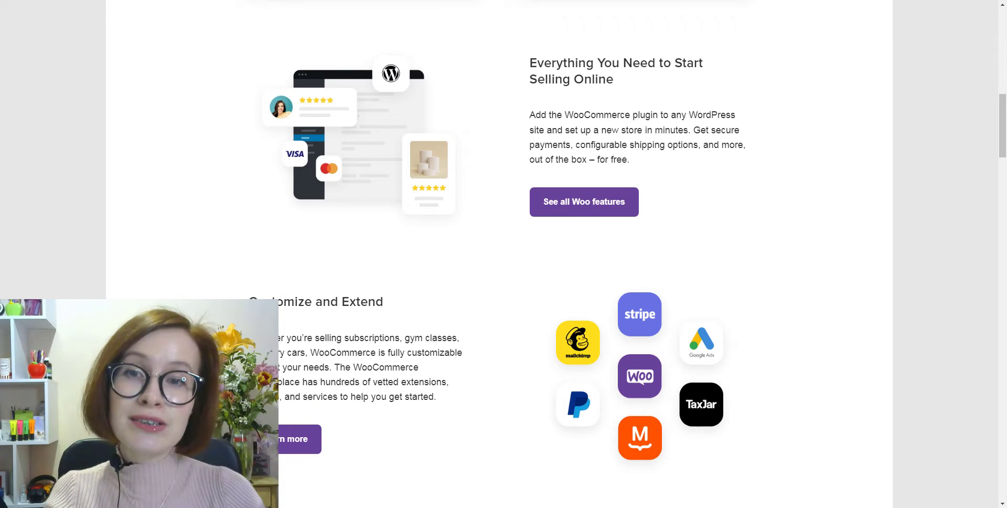
scroll(496, 254, down, 4)
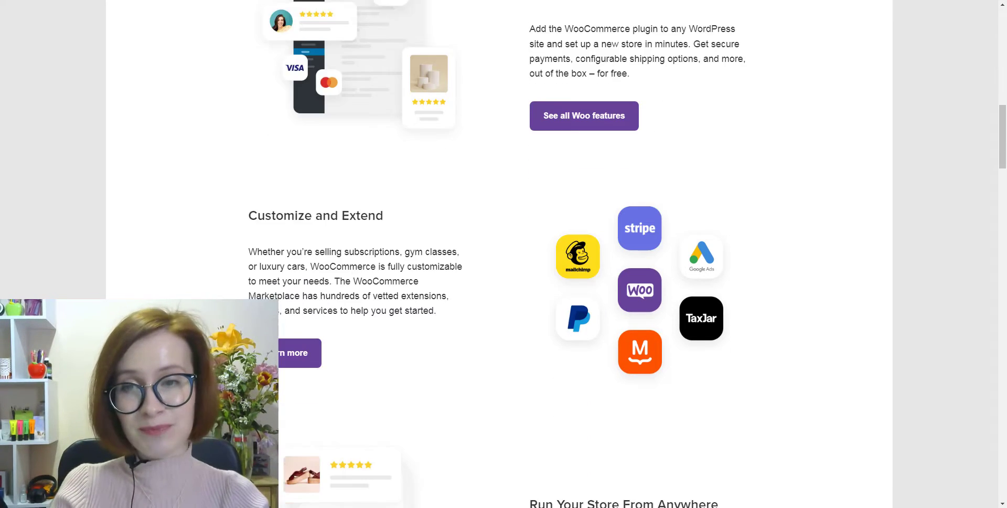
scroll(15, 494, down, 1)
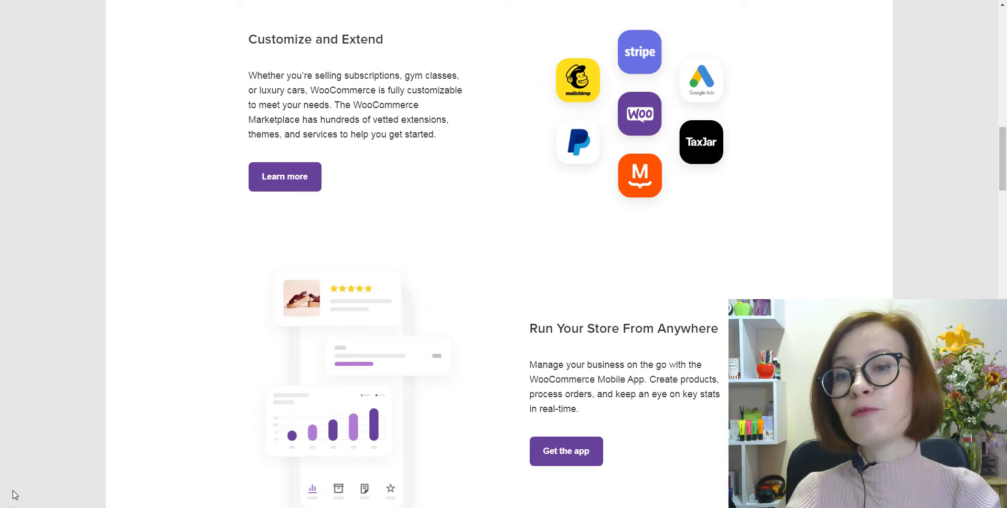
scroll(15, 495, down, 5)
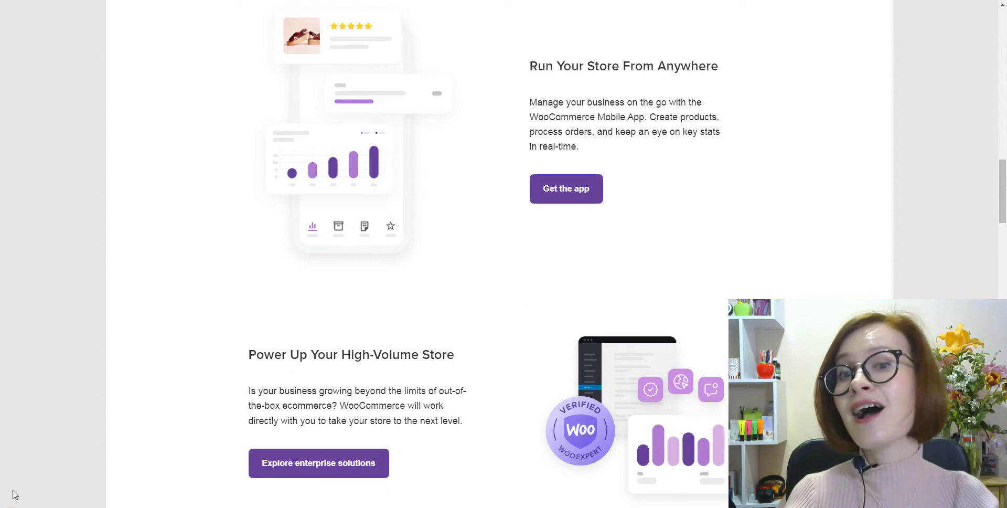
scroll(15, 495, down, 5)
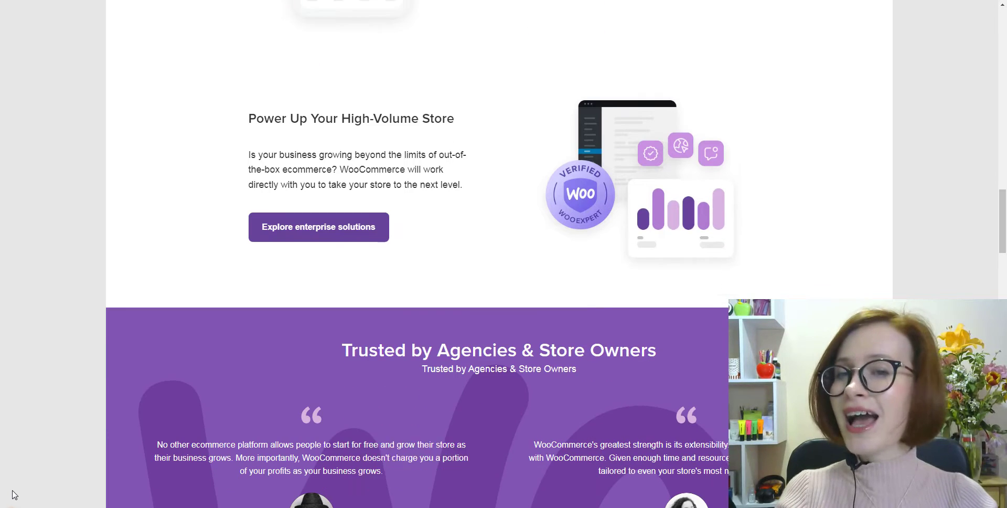
scroll(15, 495, down, 2)
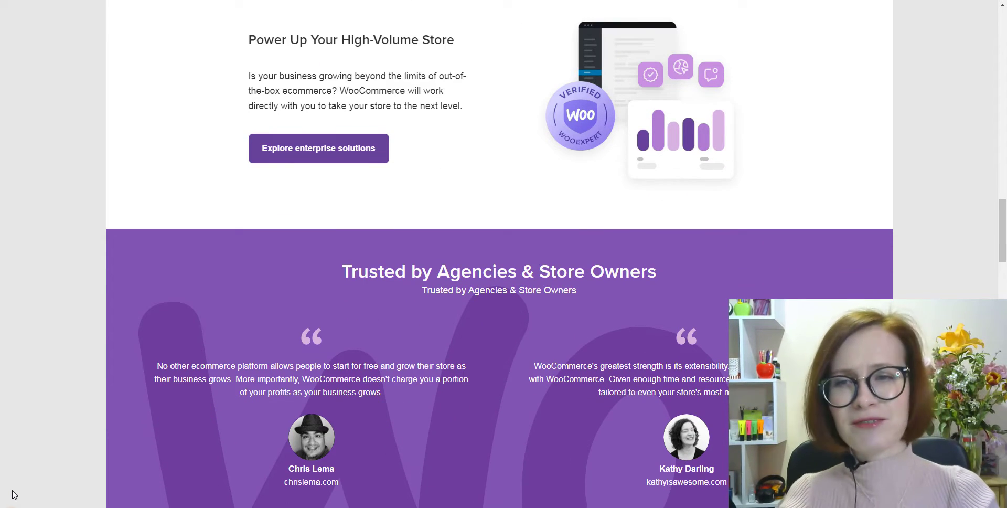
scroll(15, 495, down, 4)
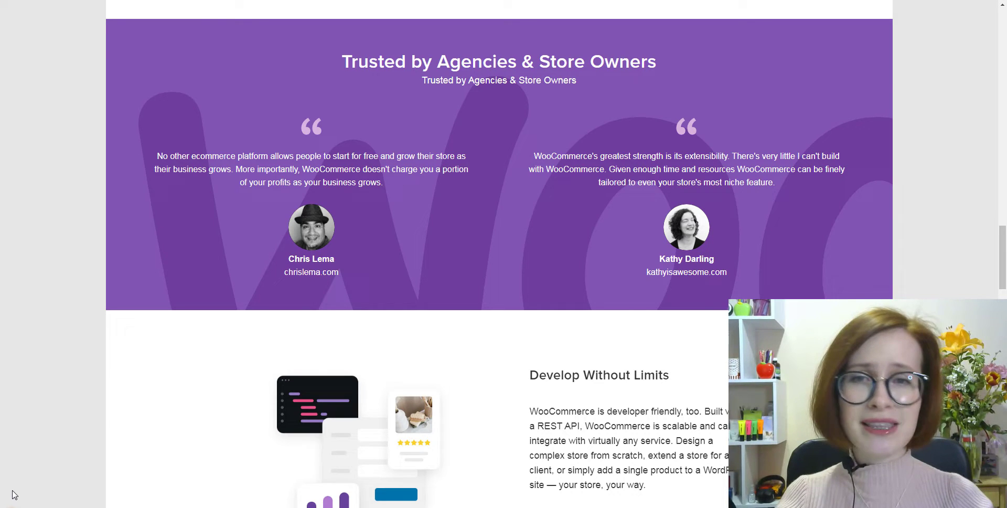
scroll(15, 494, down, 6)
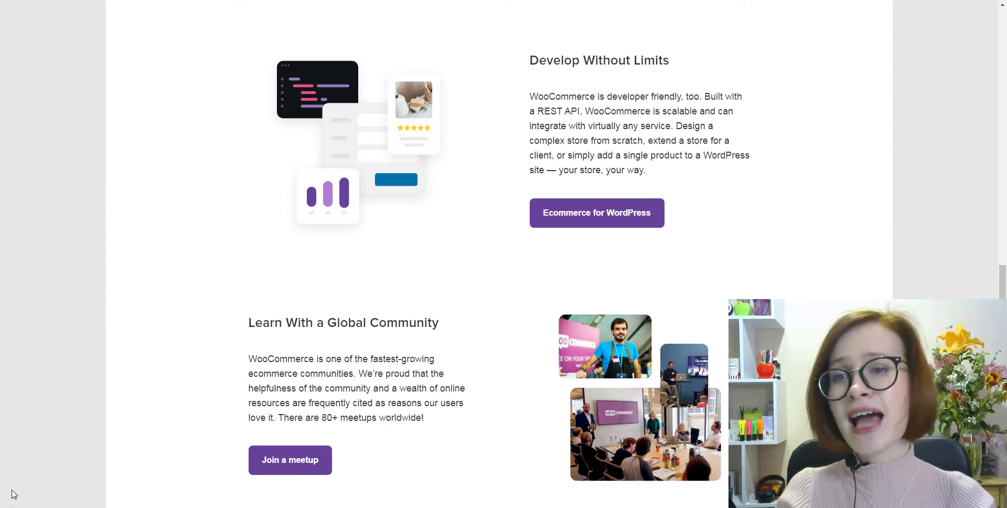
scroll(15, 495, down, 5)
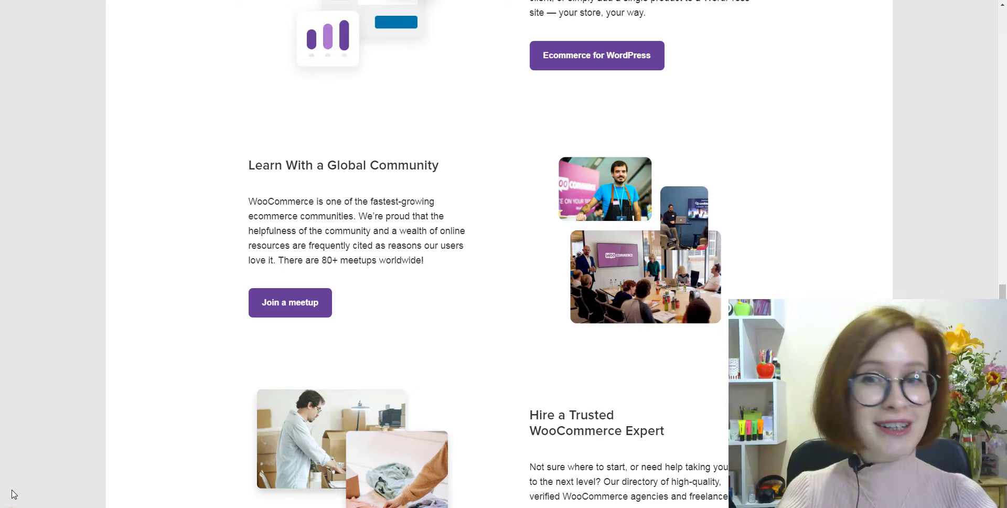
scroll(15, 494, down, 5)
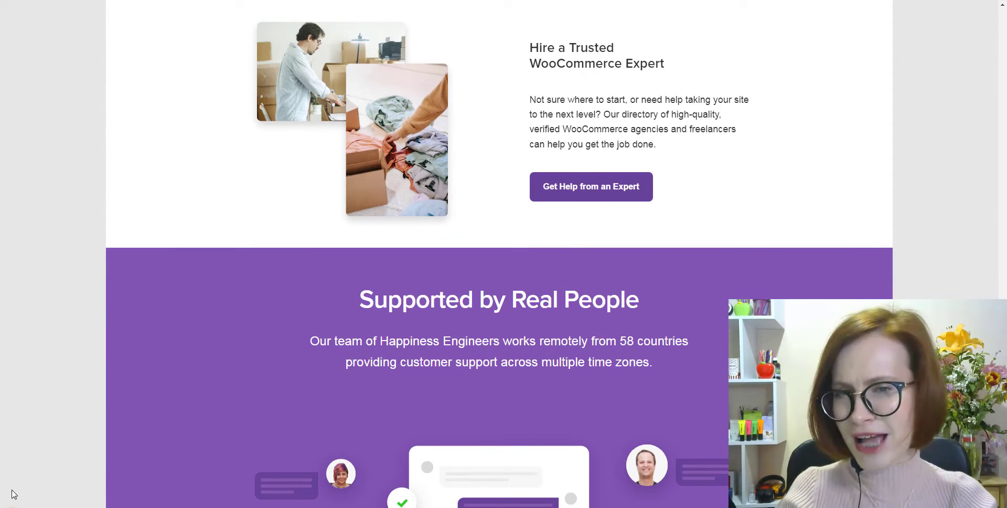
scroll(15, 494, down, 5)
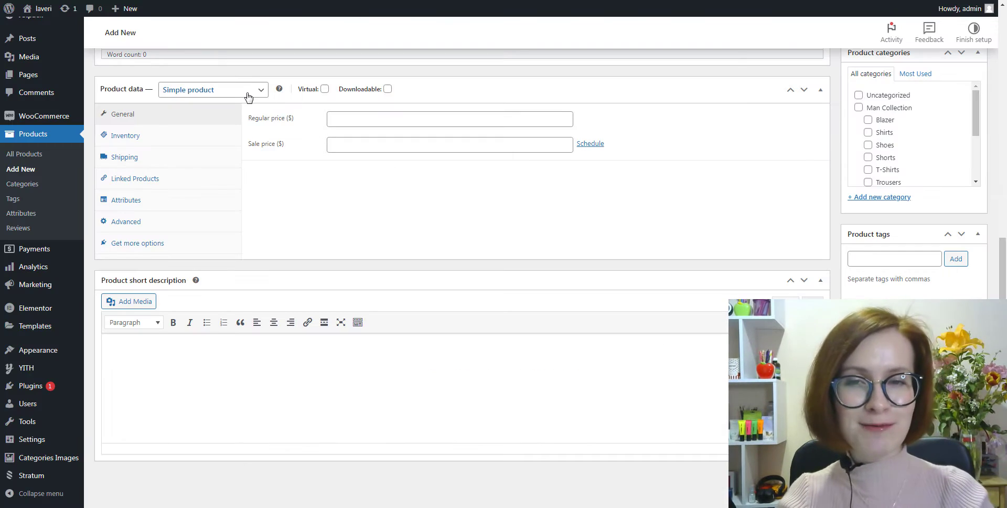
Open the Product Type dropdown on the Add New product page
click(248, 94)
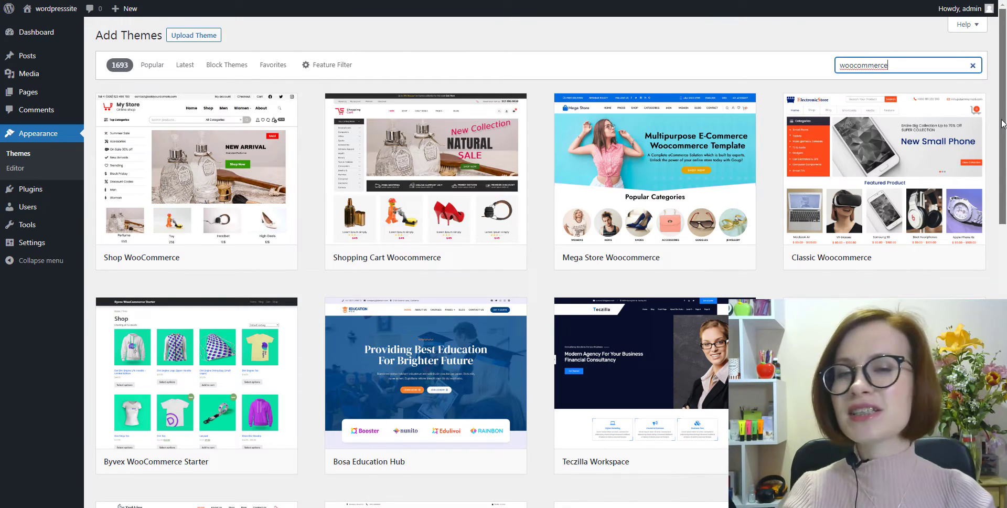
Scroll the 'woocommerce' theme results, such as Shop WooCommerce and Mega Store Woocommerce
scroll(1002, 133, down, 2)
drag(1003, 134, 1004, 475)
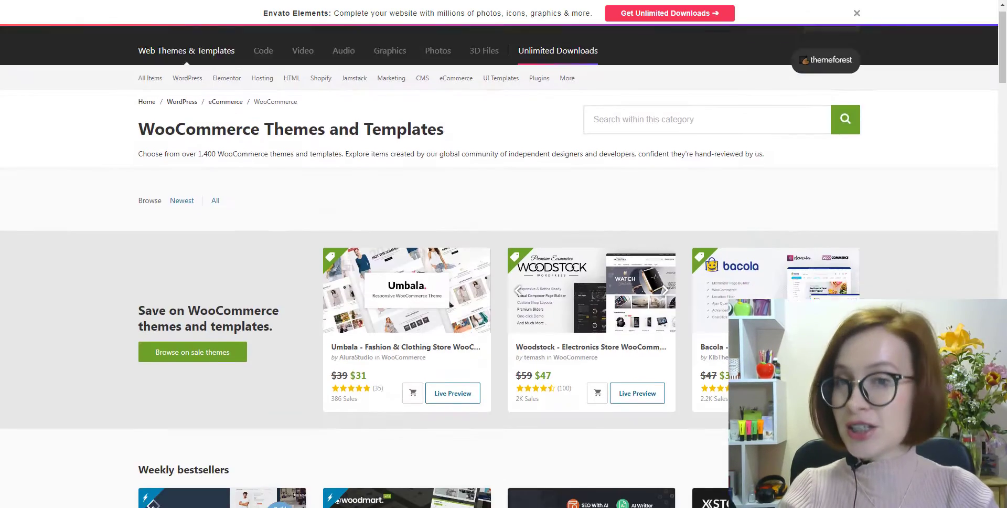
scroll(503, 262, down, 8)
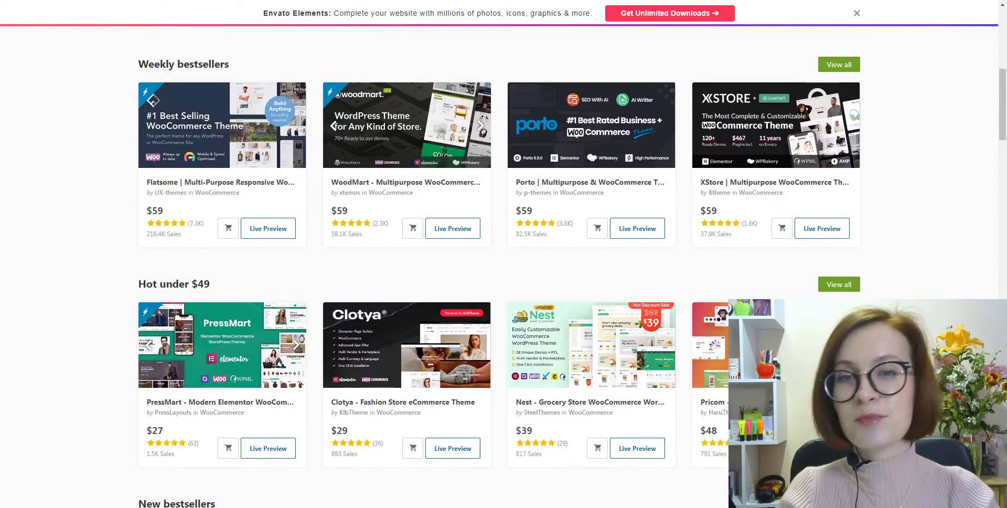
Scroll ThemeForest's WooCommerce listings from weekly bestsellers down to top rated and top selling themes
scroll(503, 262, down, 9)
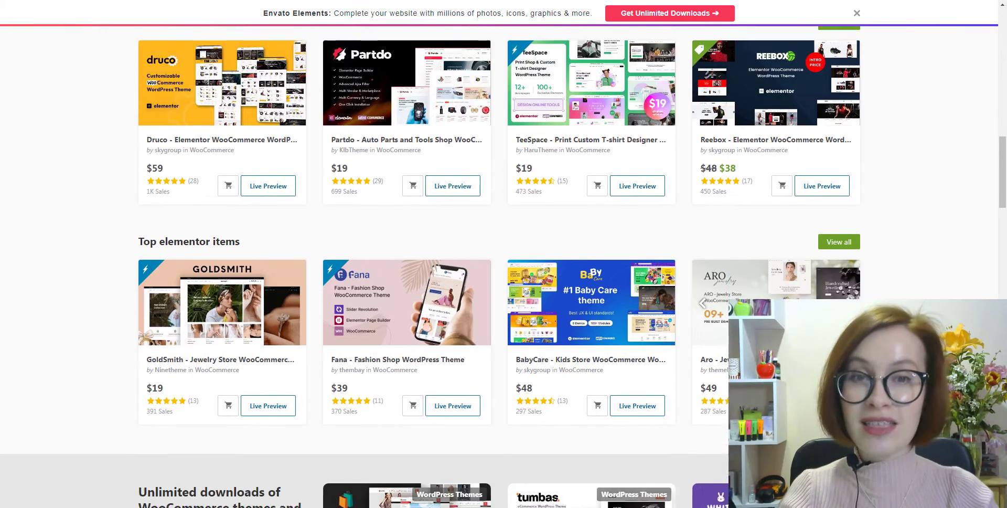
scroll(504, 262, down, 8)
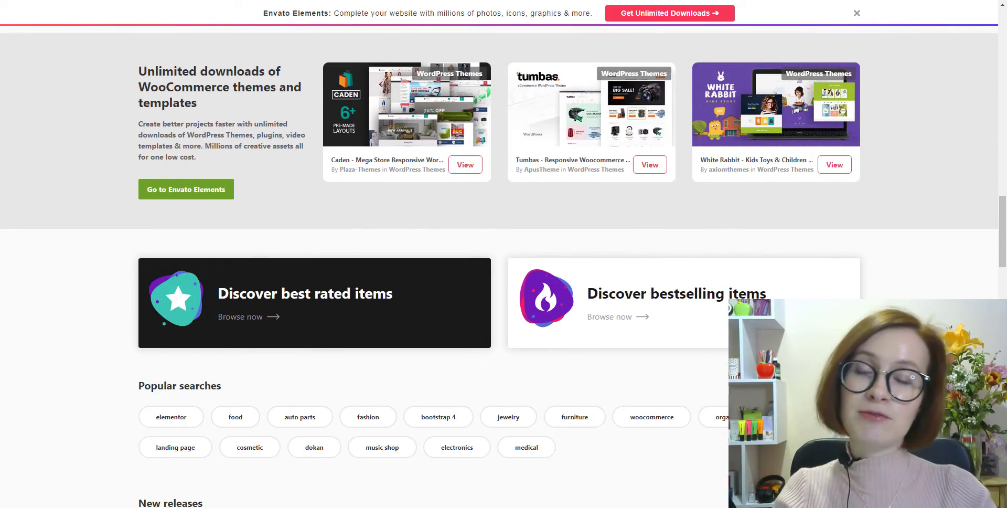
scroll(504, 262, down, 8)
scroll(504, 263, down, 8)
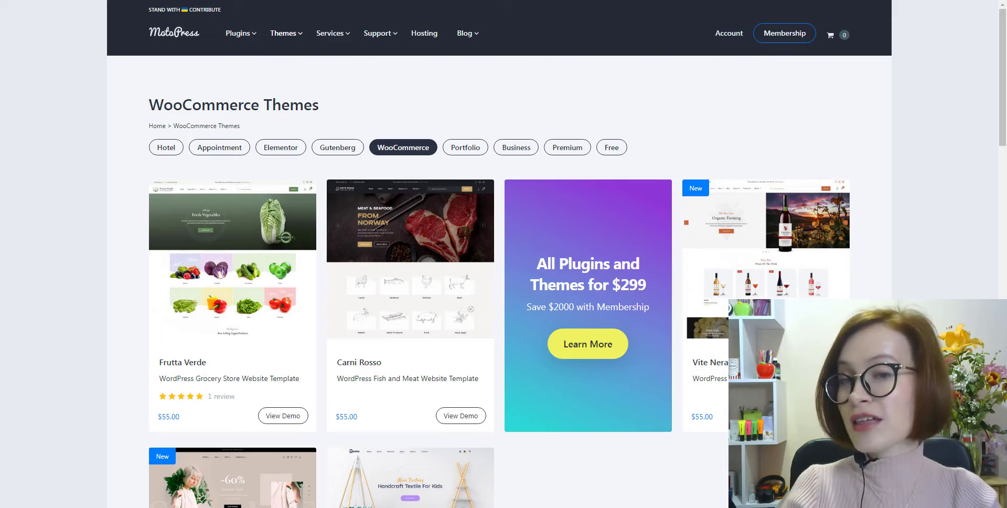
Scroll the MotoPress WooCommerce grid past Frutta Verde, Carni Rosso, Vite Nera, Laveri and Bimba
scroll(504, 263, down, 1)
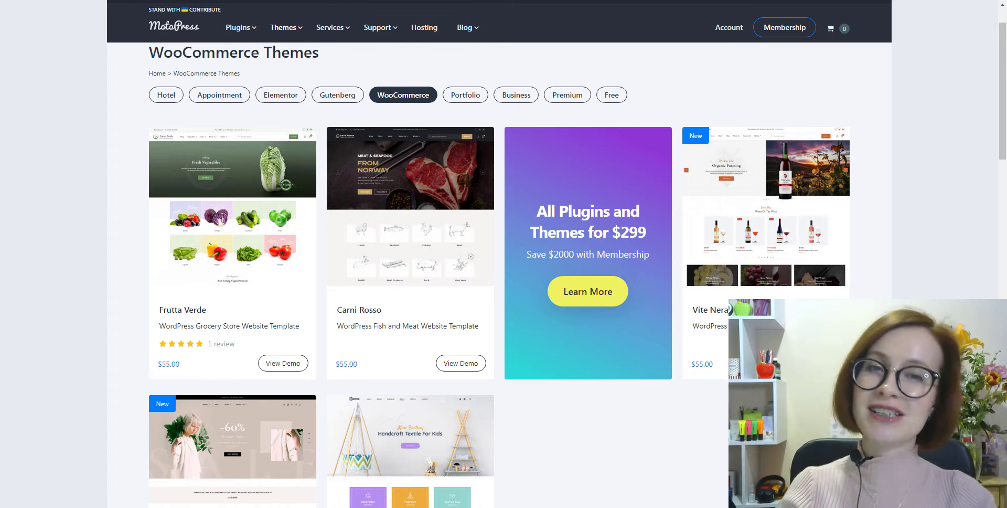
scroll(504, 262, down, 1)
scroll(503, 262, down, 1)
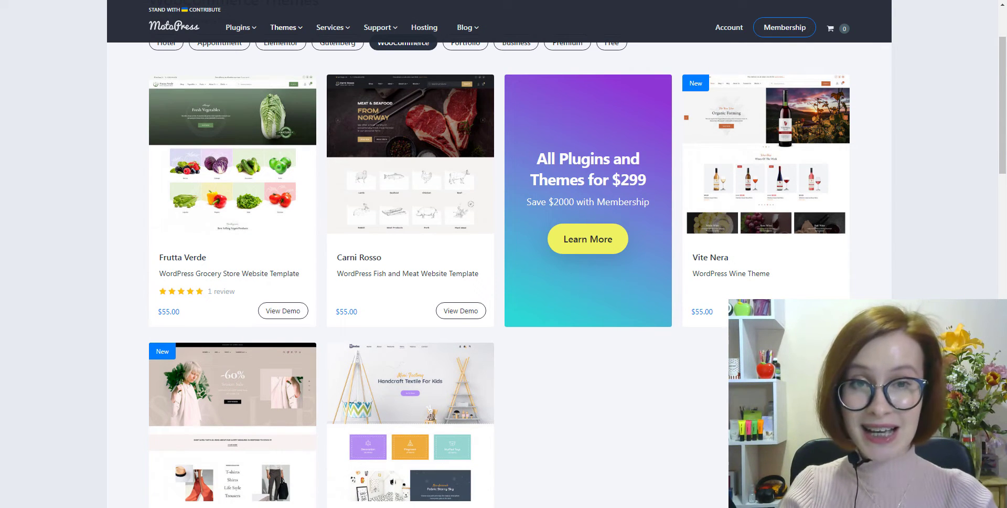
scroll(503, 263, down, 1)
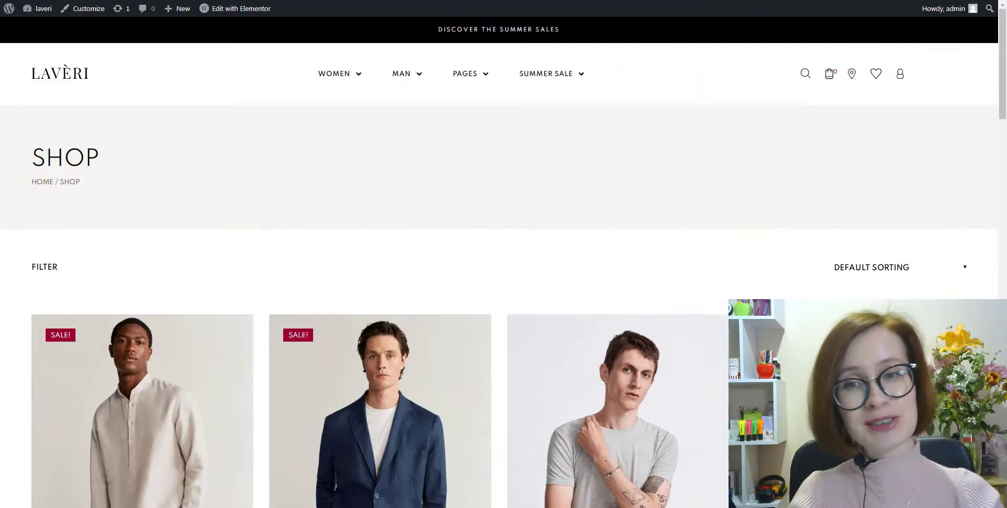
Open Blue T-Shirts from the Laveri shop grid and add it to the cart
scroll(503, 262, down, 15)
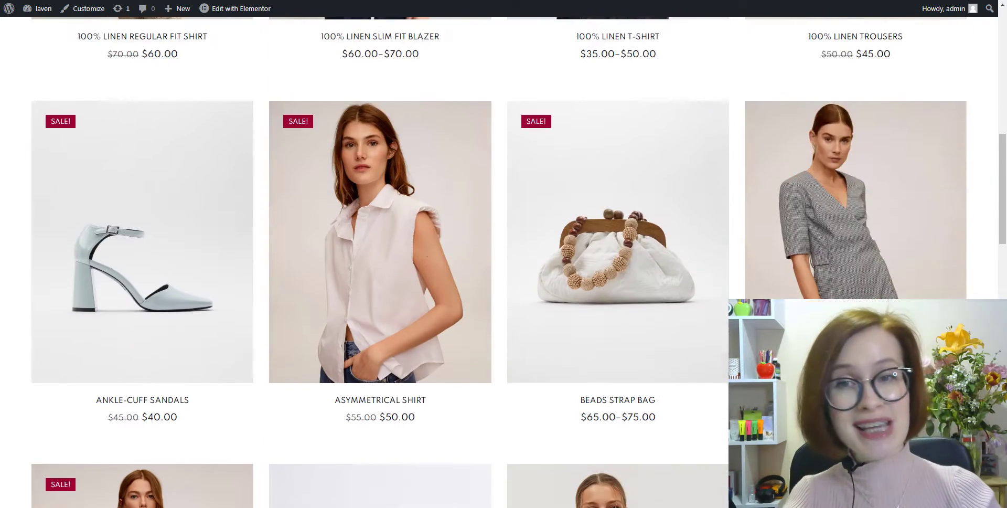
scroll(646, 308, up, 7)
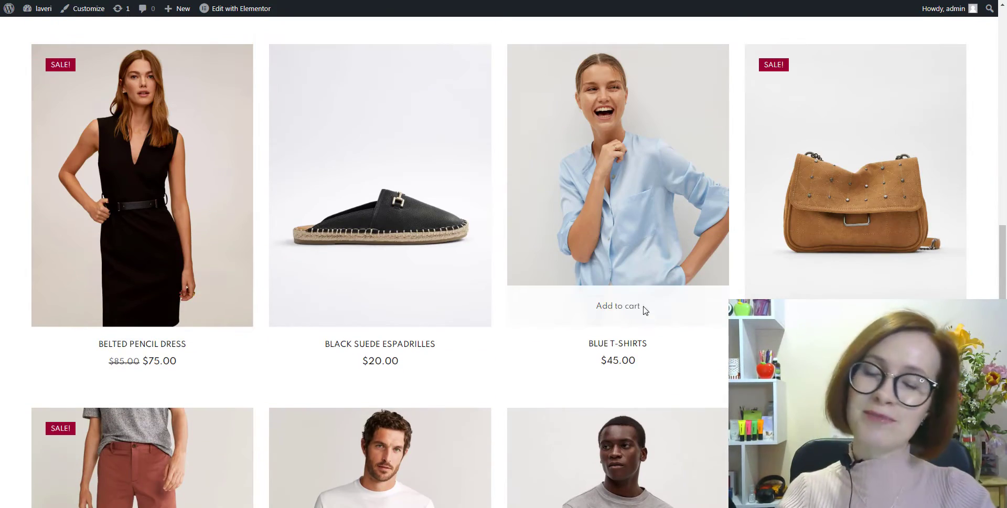
click(611, 342)
scroll(612, 342, down, 1)
scroll(504, 263, down, 14)
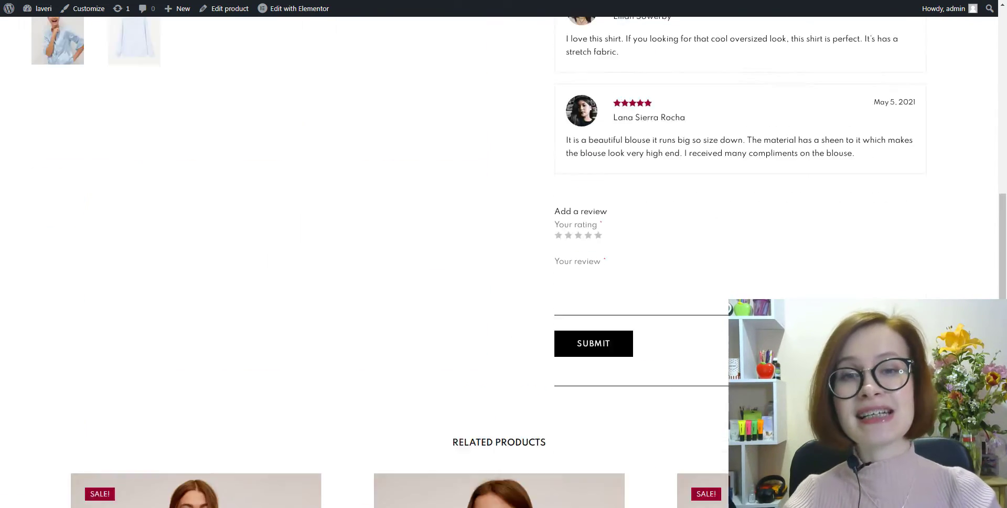
scroll(503, 263, up, 10)
click(729, 279)
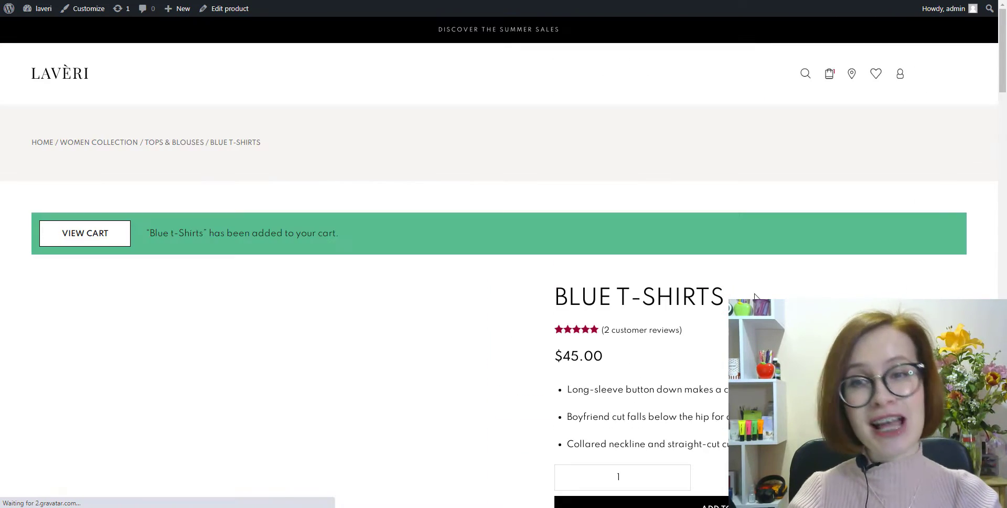
Go to the cart and proceed to checkout
click(106, 244)
scroll(106, 246, down, 2)
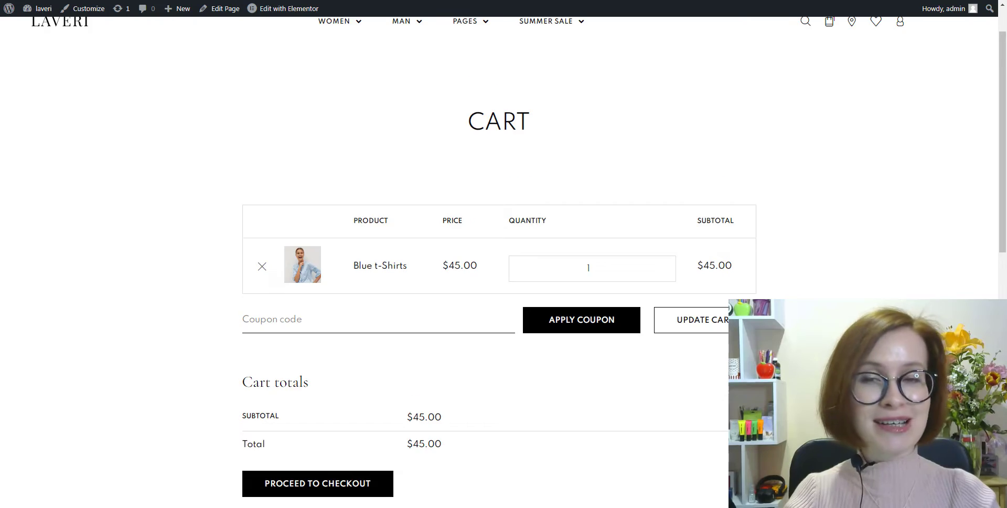
click(317, 484)
scroll(498, 263, down, 8)
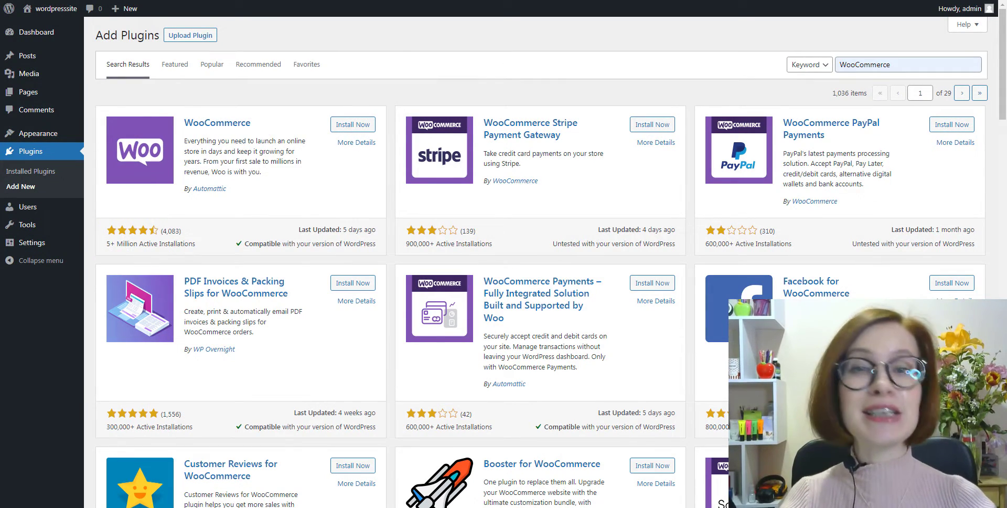
Install the WooCommerce plugin from Add Plugins and activate it
click(355, 126)
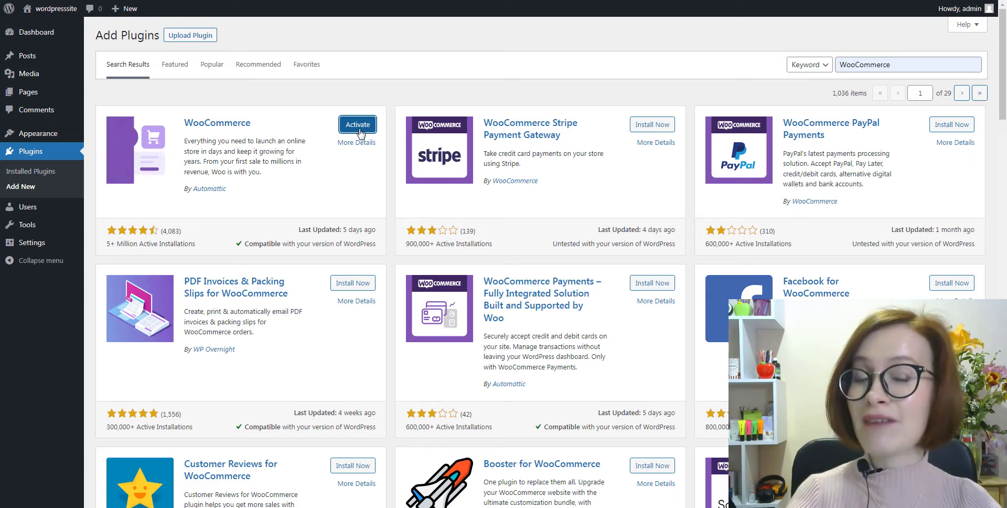
click(359, 128)
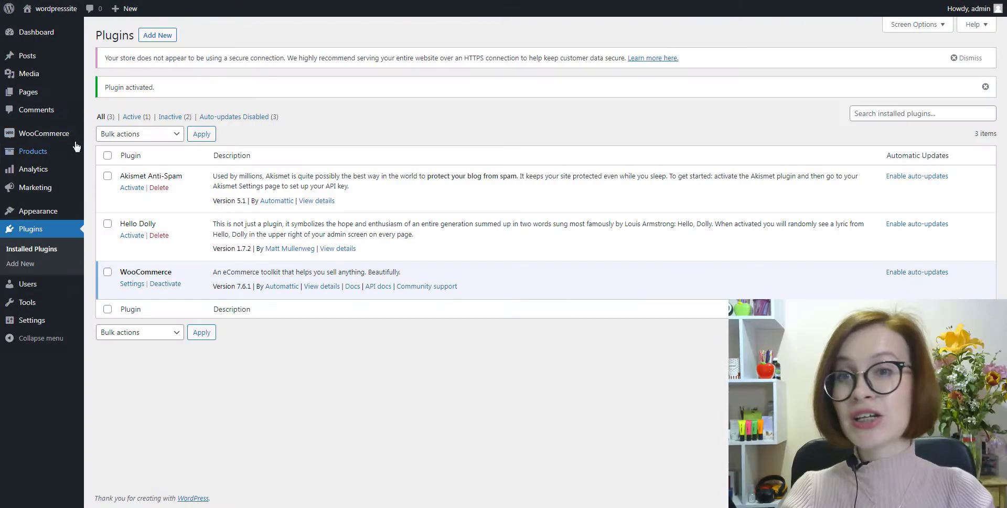
In the WooCommerce setup wizard, enter the store's postal code and the city New York
click(44, 133)
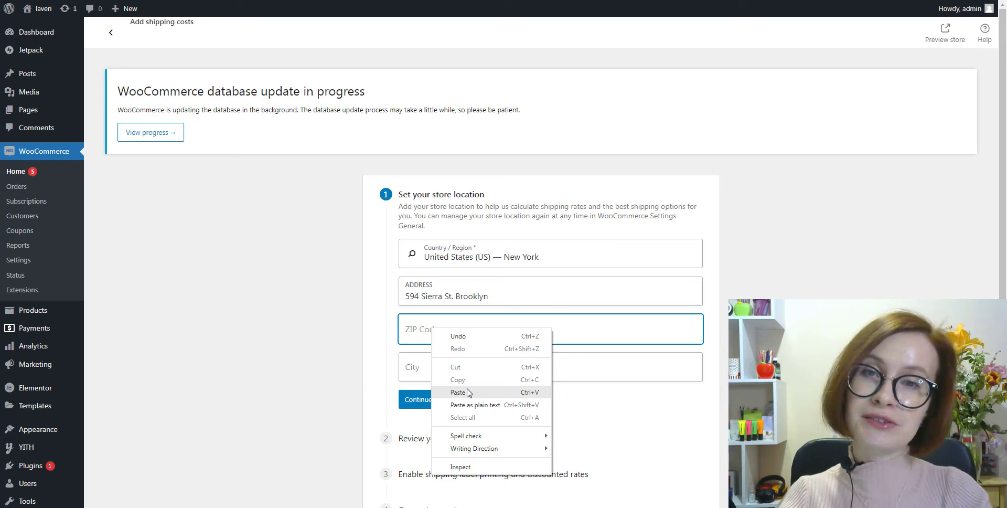
click(456, 328)
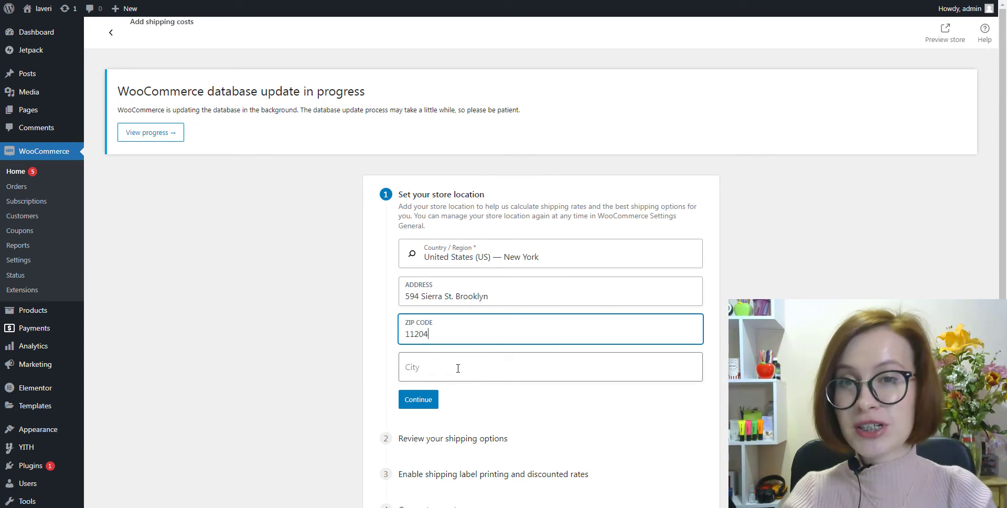
click(458, 368)
text(New York)
click(584, 415)
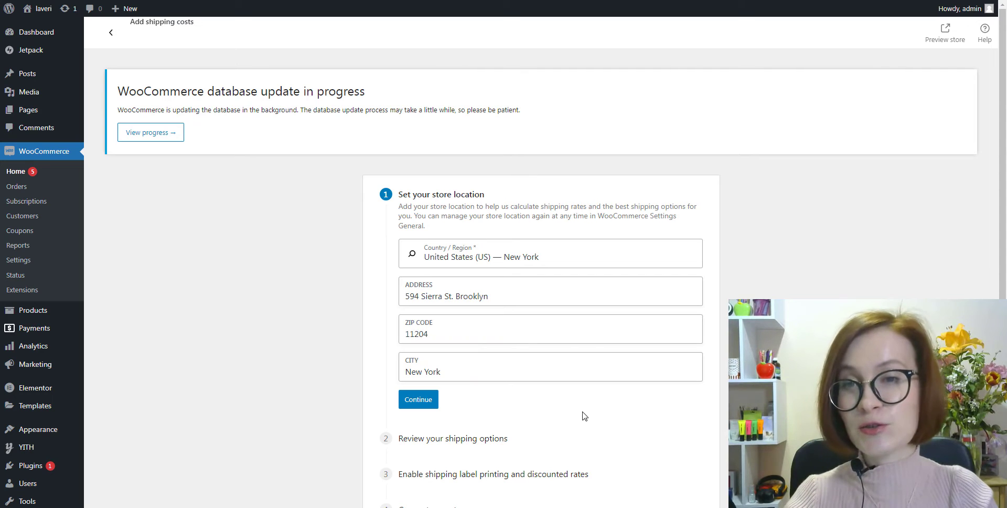
Save the store location, then scroll a new product form's description, price and category fields
click(419, 399)
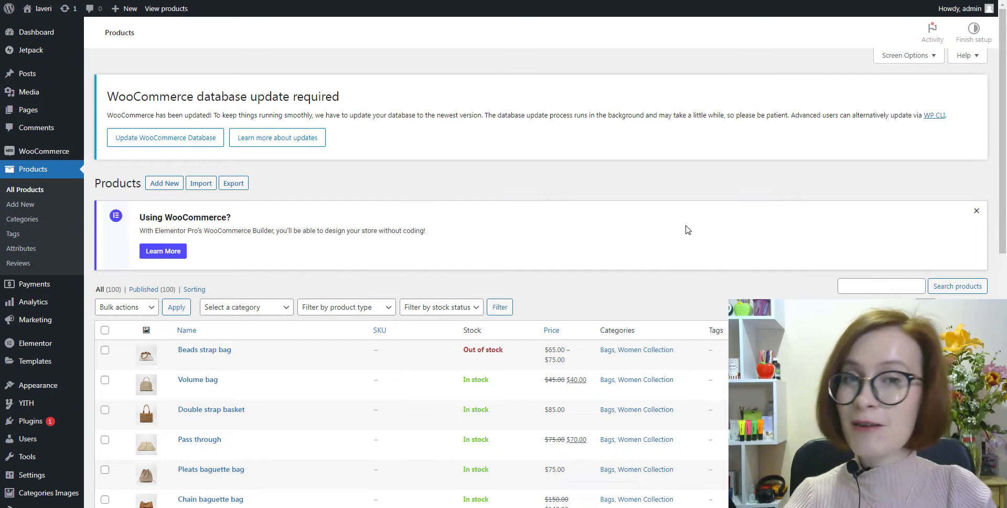
click(164, 183)
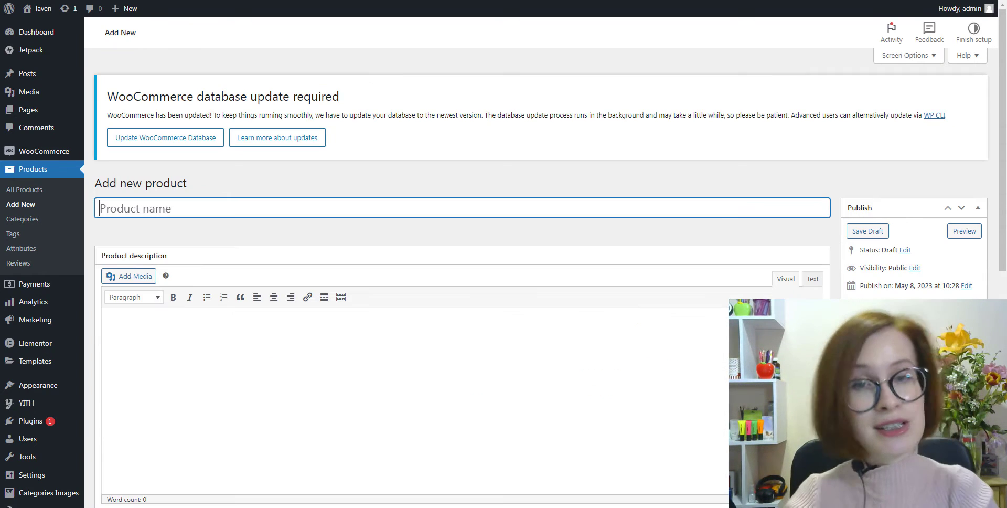
scroll(461, 263, down, 1)
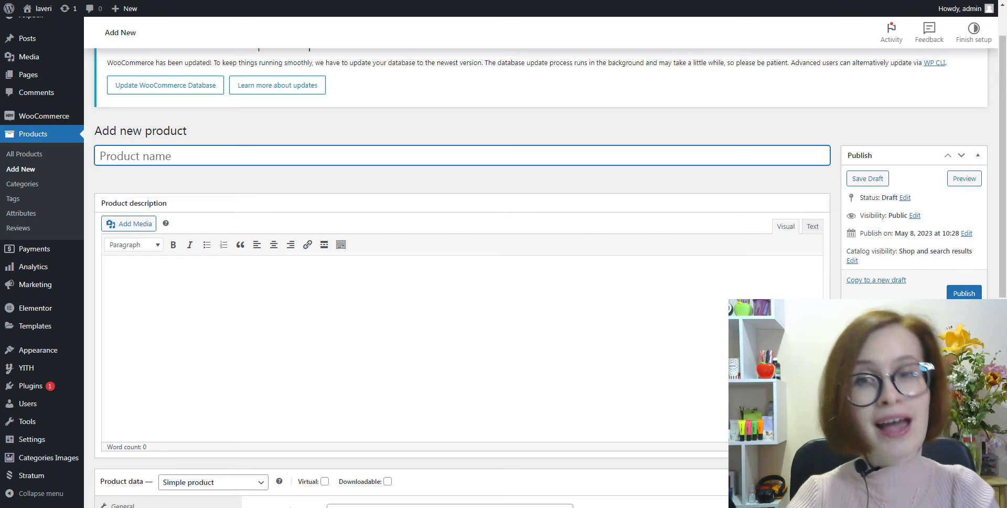
scroll(461, 263, down, 1)
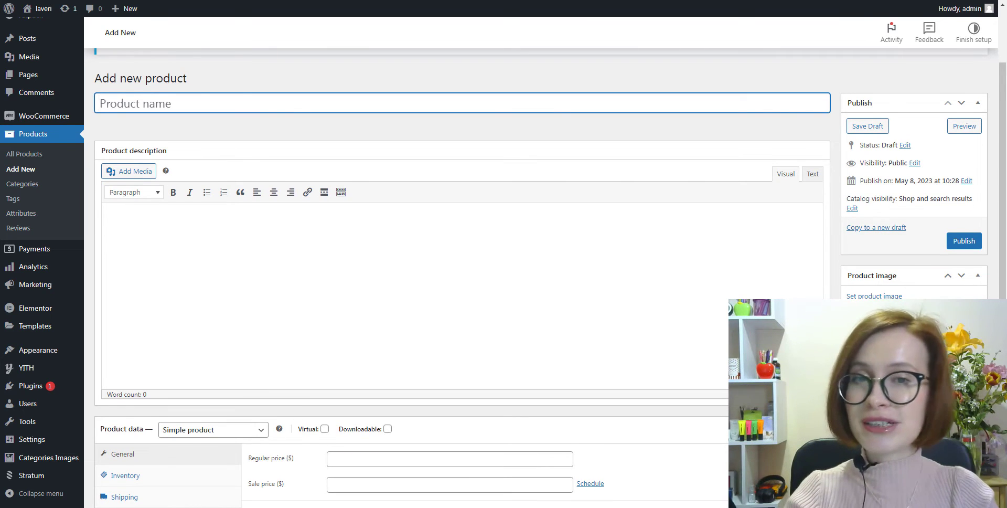
scroll(462, 262, down, 1)
scroll(461, 263, down, 1)
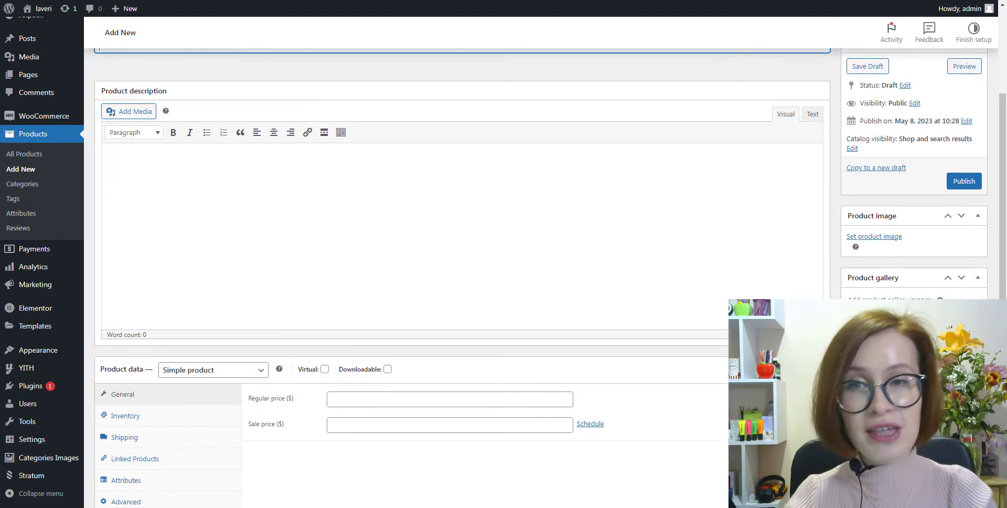
scroll(461, 262, down, 2)
scroll(462, 262, down, 1)
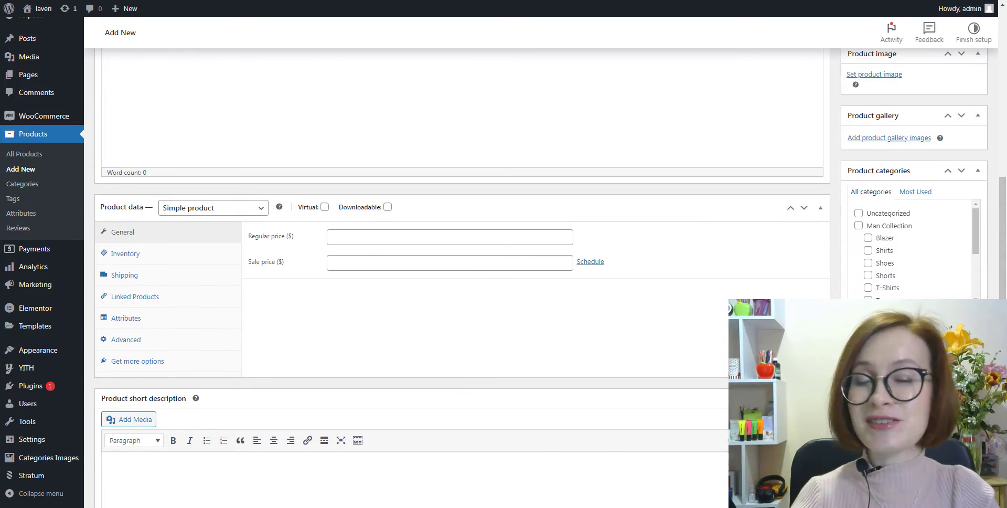
scroll(462, 262, down, 1)
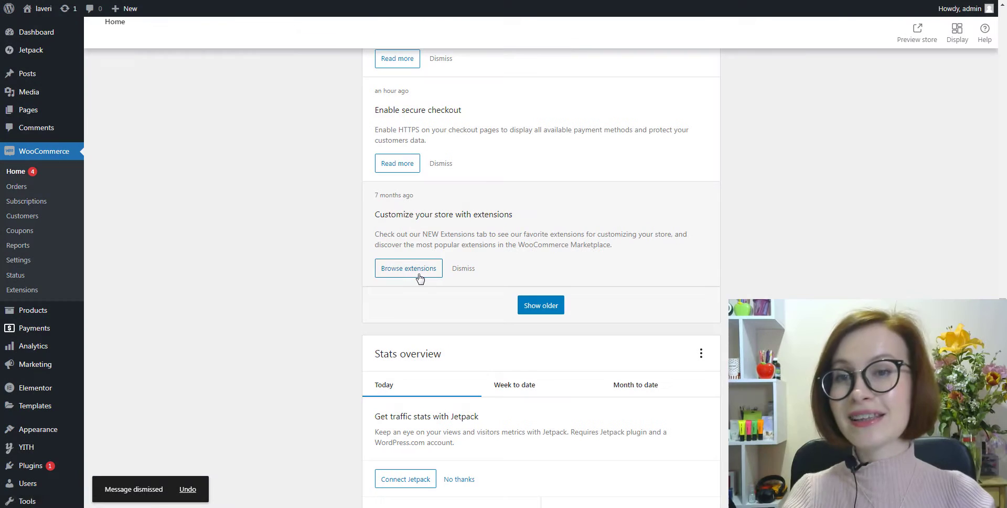
Browse the Extensions page's featured, popular, shipping and payment collections
click(419, 276)
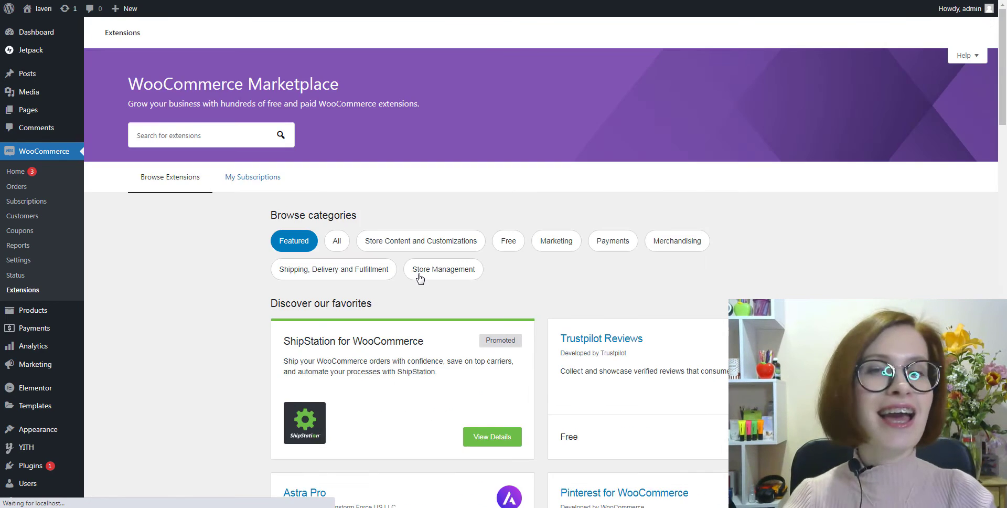
scroll(421, 278, down, 3)
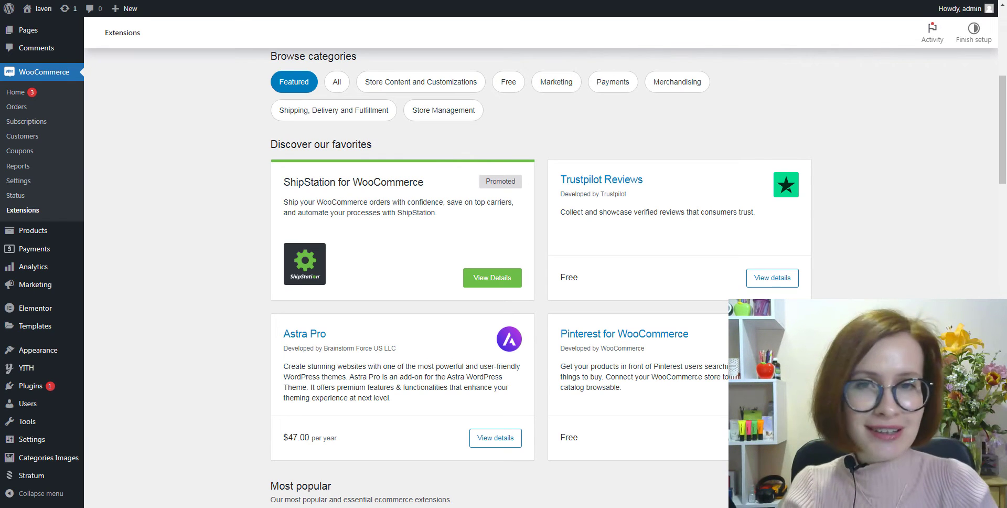
scroll(541, 278, down, 5)
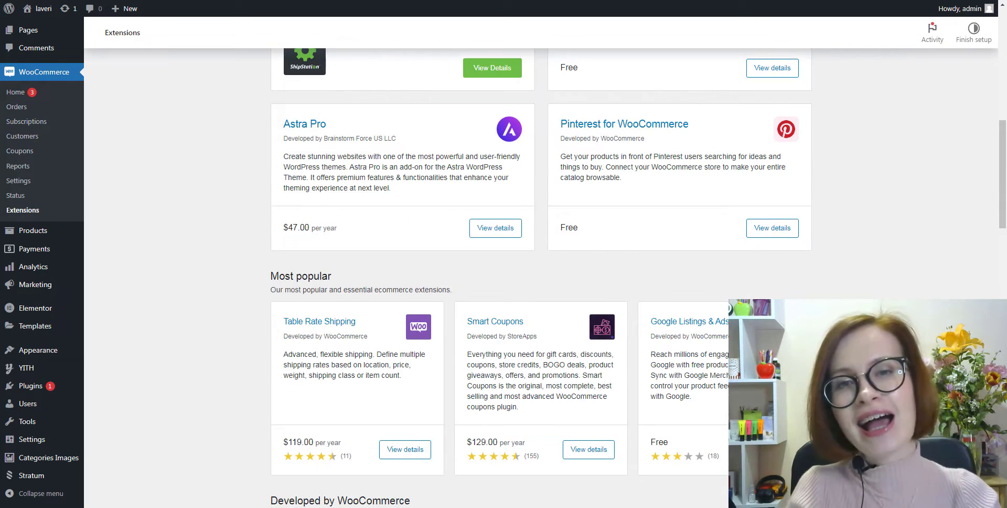
scroll(541, 262, down, 3)
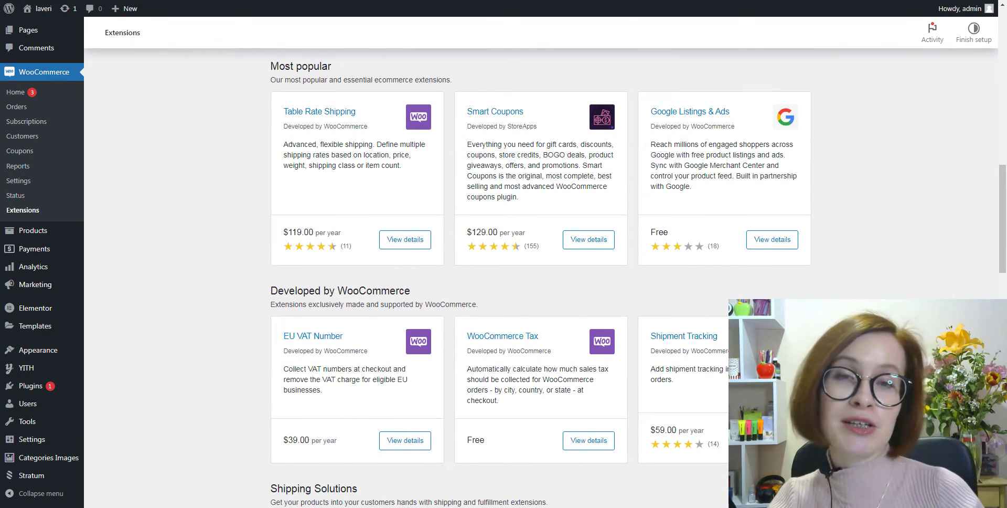
scroll(540, 278, down, 3)
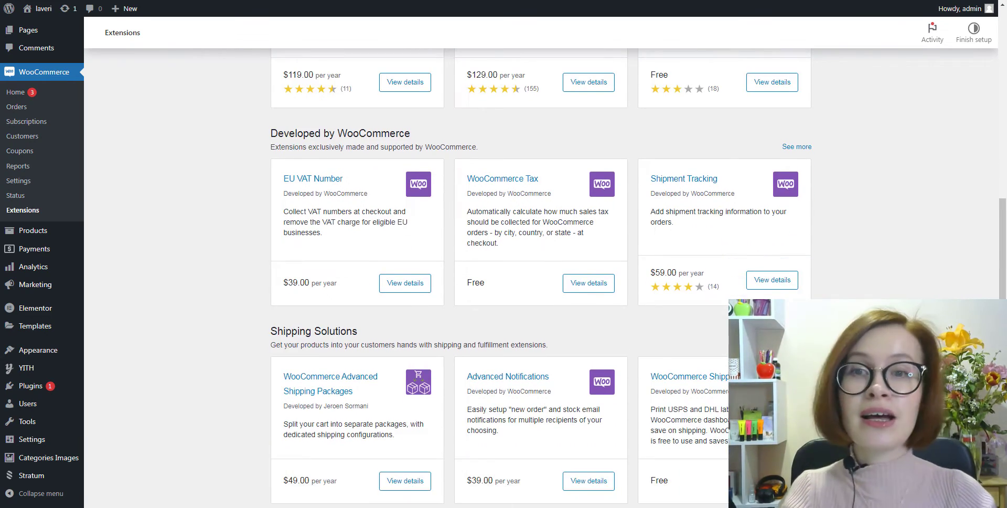
scroll(541, 278, down, 1)
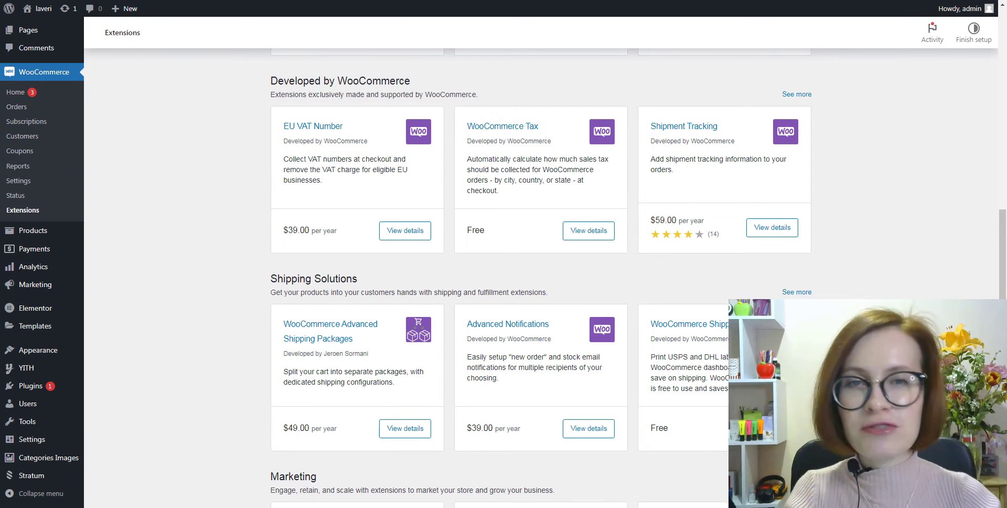
scroll(540, 278, down, 9)
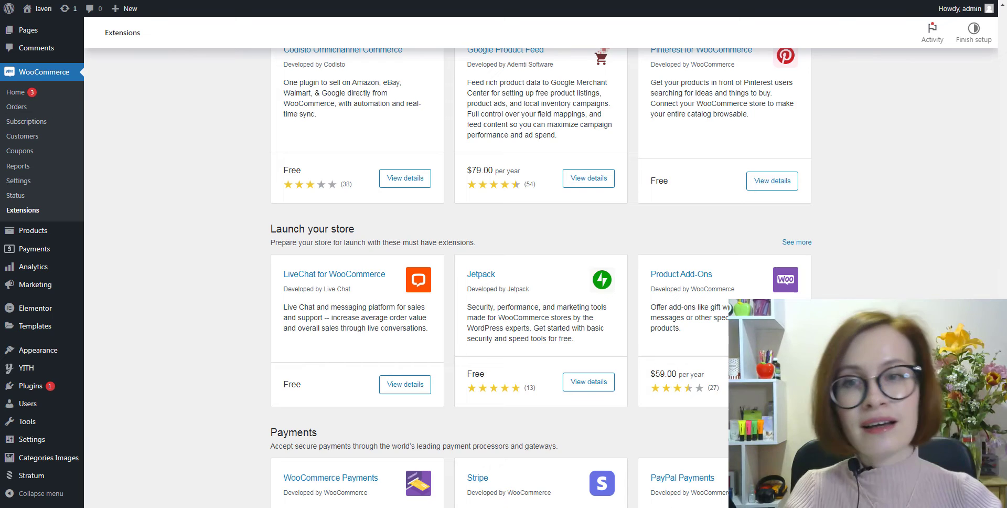
scroll(541, 278, down, 5)
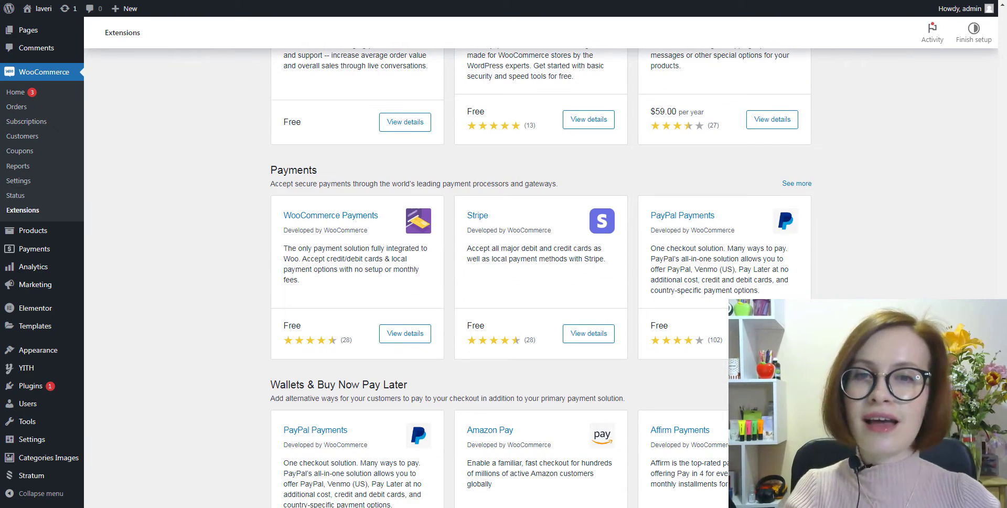
scroll(541, 278, down, 2)
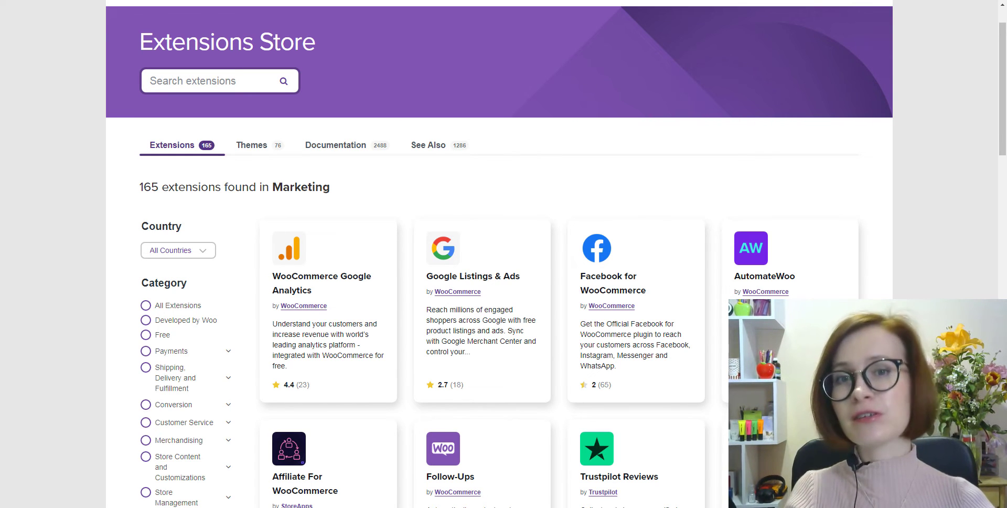
Scroll through the Marketing extension cards, including AutomateWoo, Mailchimp for WooCommerce and Smart Coupons
scroll(500, 254, down, 2)
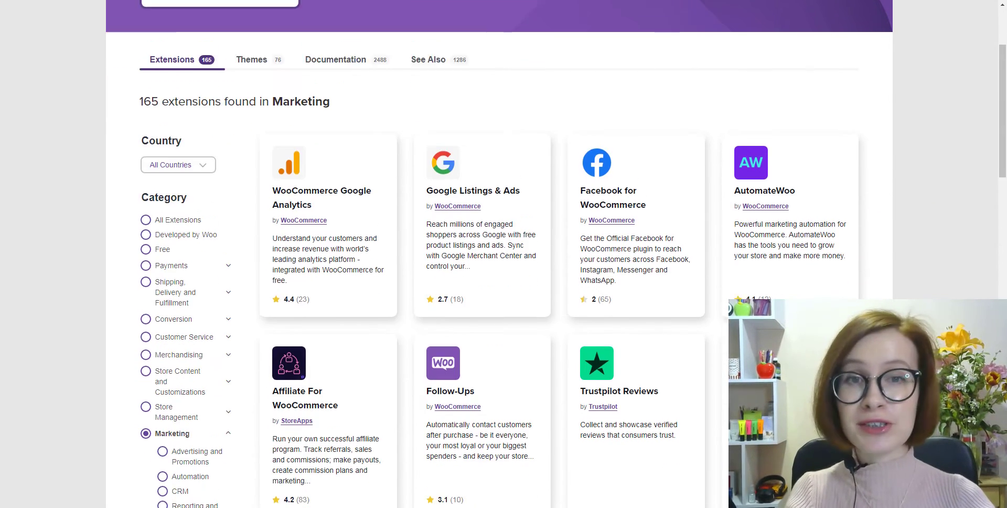
scroll(499, 254, down, 1)
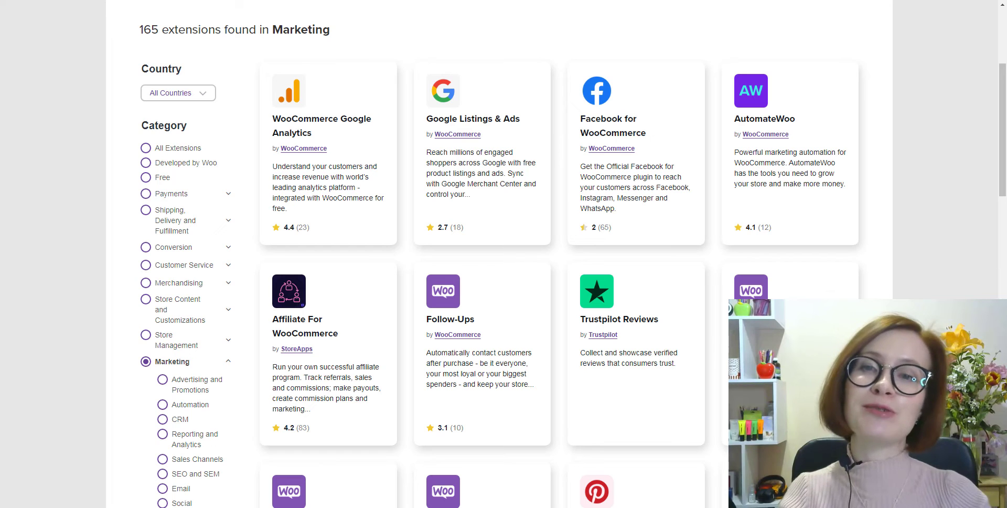
scroll(500, 254, down, 4)
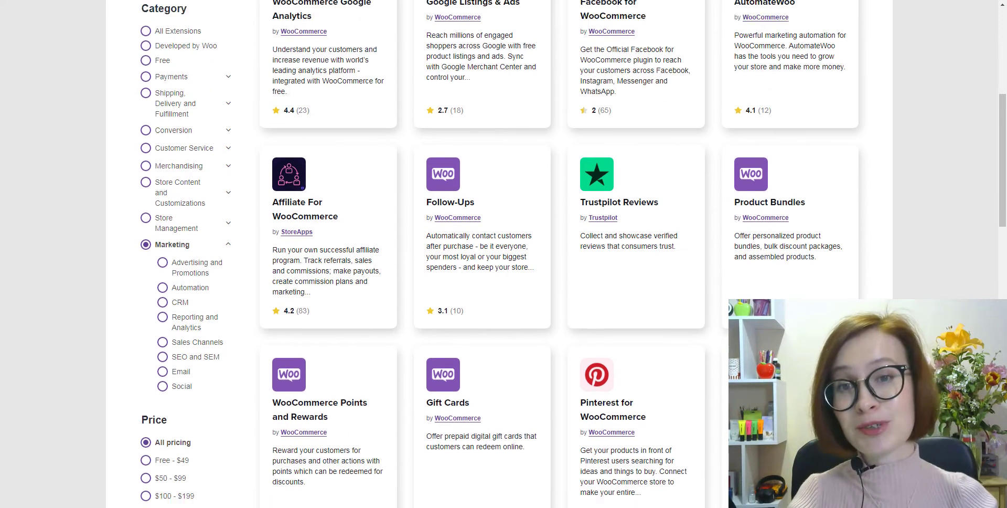
scroll(500, 254, down, 1)
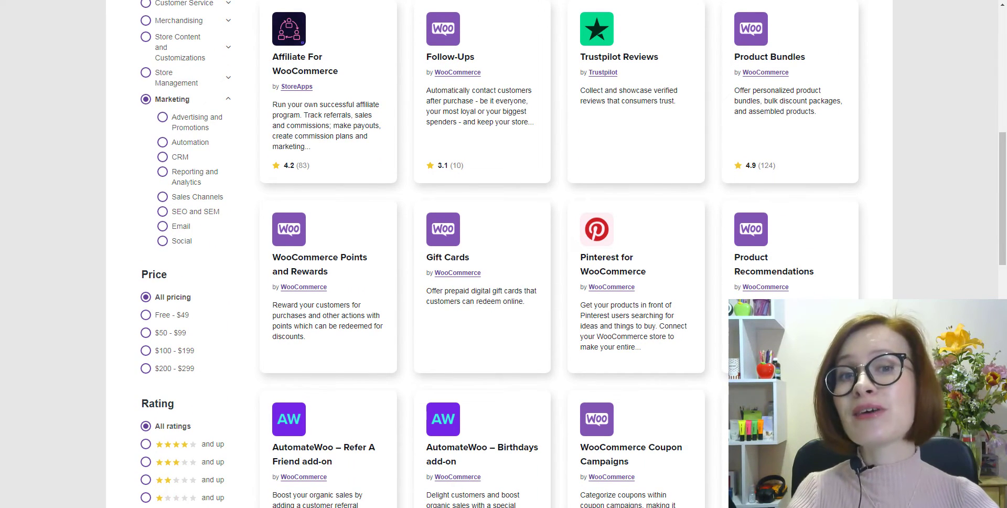
scroll(500, 254, down, 4)
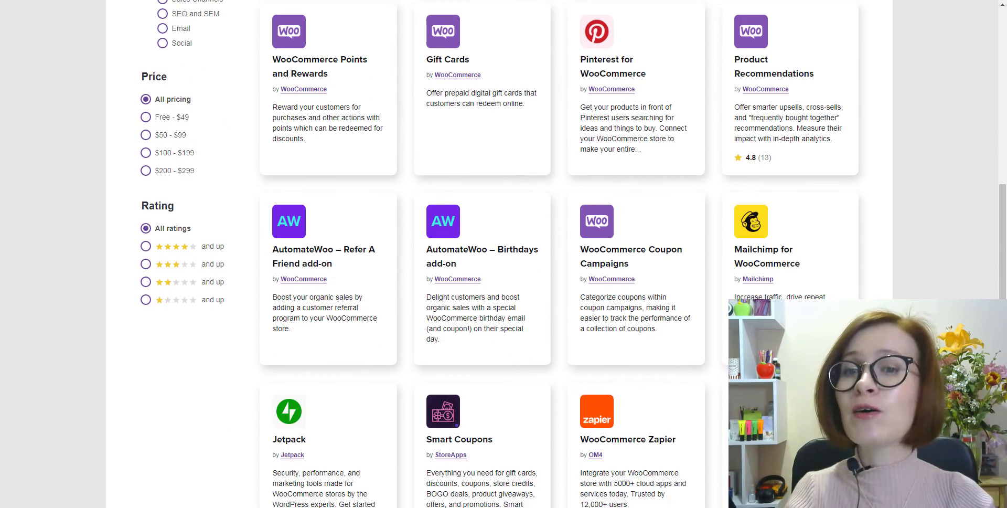
scroll(499, 253, down, 2)
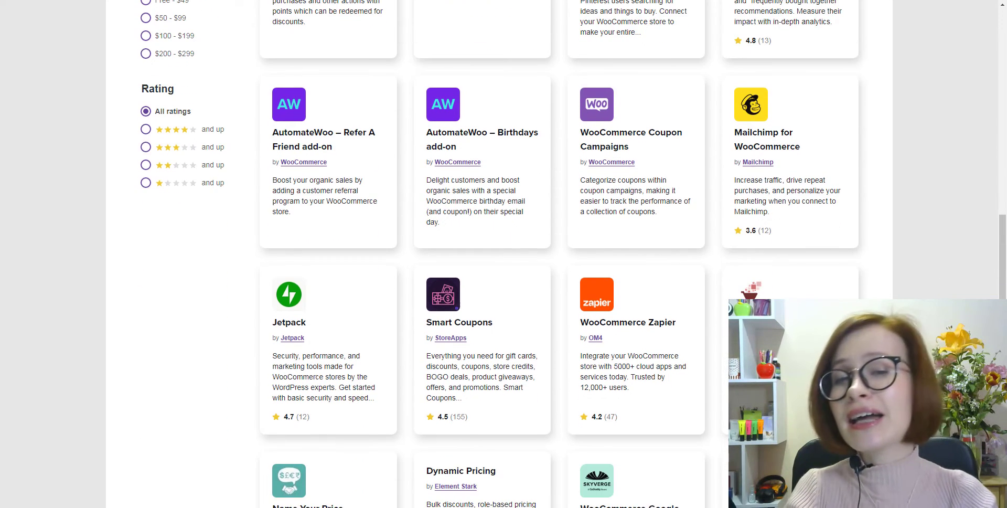
scroll(499, 254, down, 1)
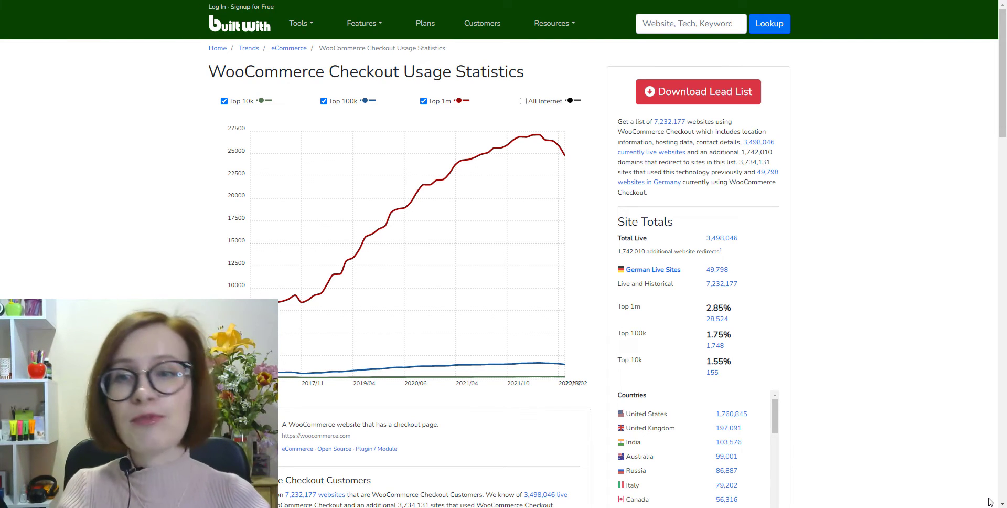
Scroll BuiltWith's WooCommerce Checkout statistics down past the growth chart to the per-country counts
scroll(990, 501, down, 7)
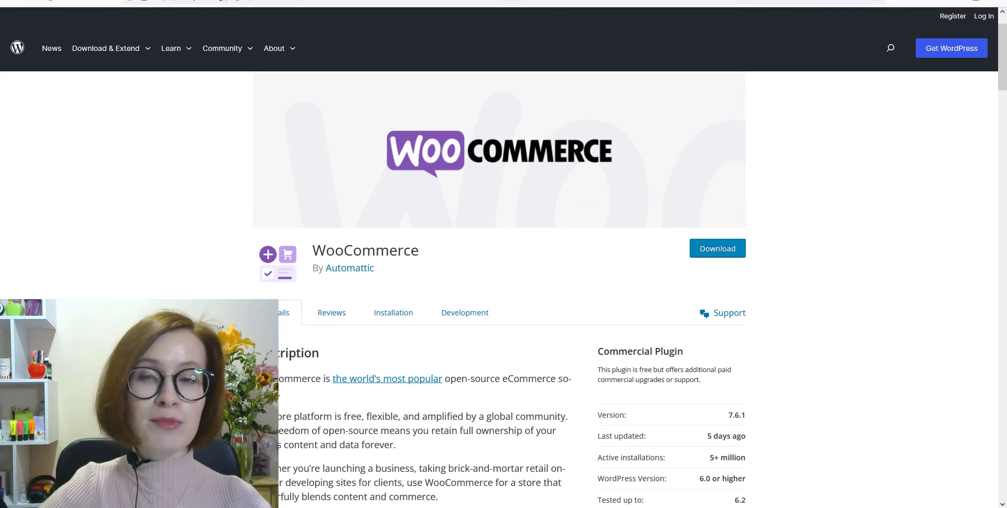
scroll(981, 488, down, 2)
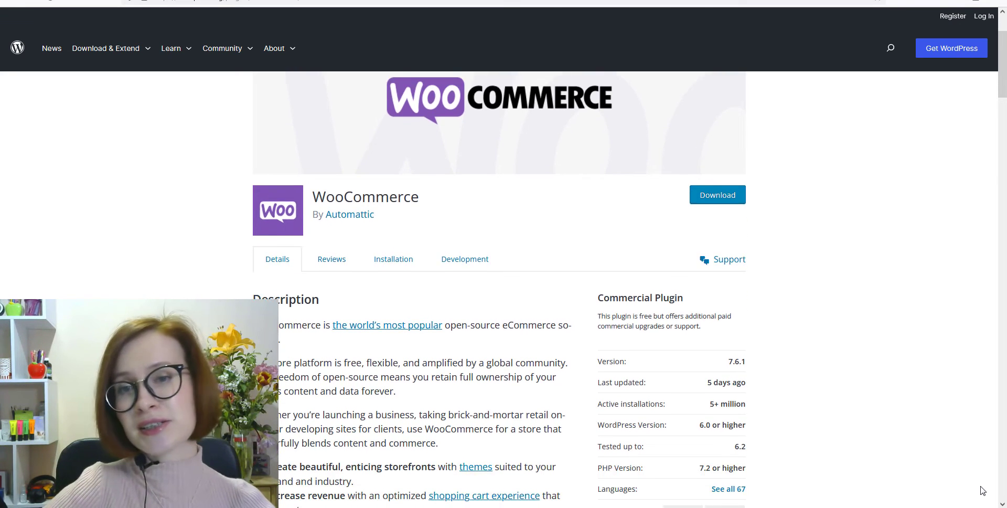
scroll(983, 490, down, 1)
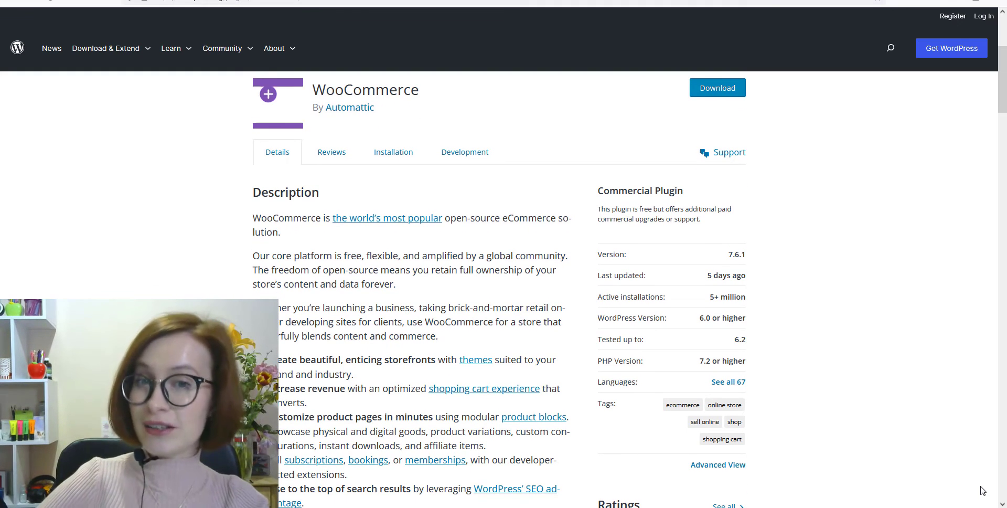